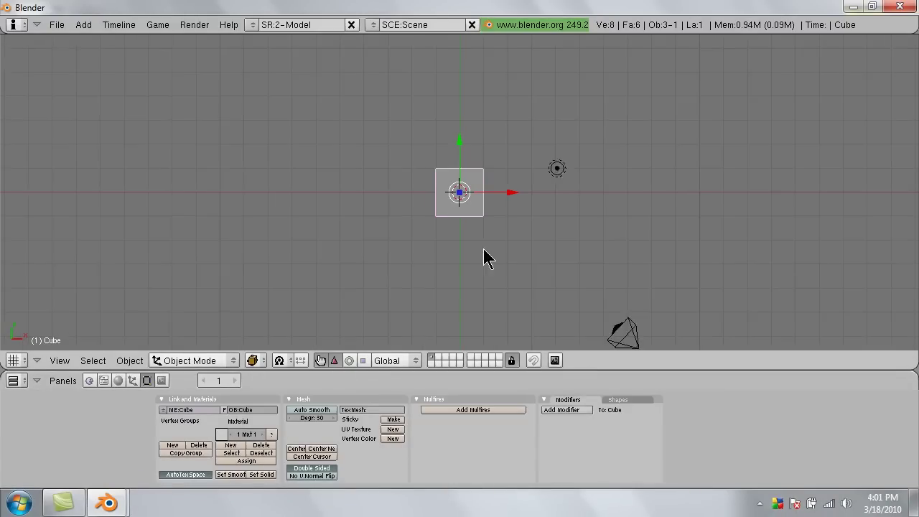
- Examine the default cube from different angles and zoom distances
{"action": "middle_click_drag", "start_coordinate": [484, 257], "coordinate": [529, 248]}
{"action": "scroll", "coordinate": [488, 190], "scroll_direction": "up", "scroll_amount": 8}
{"action": "scroll", "coordinate": [485, 190], "scroll_direction": "down", "scroll_amount": 8}
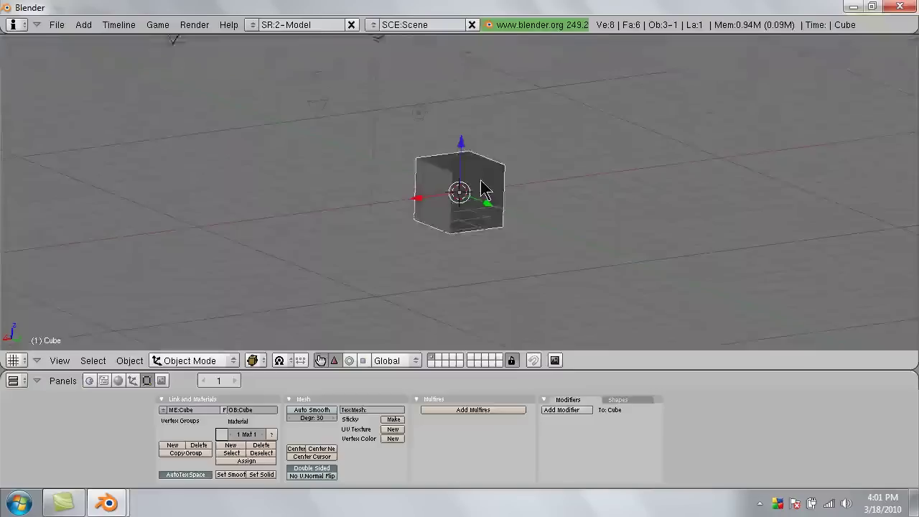
{"action": "scroll", "coordinate": [478, 195], "scroll_direction": "up", "scroll_amount": 5}
{"action": "scroll", "coordinate": [463, 196], "scroll_direction": "up", "scroll_amount": 5}
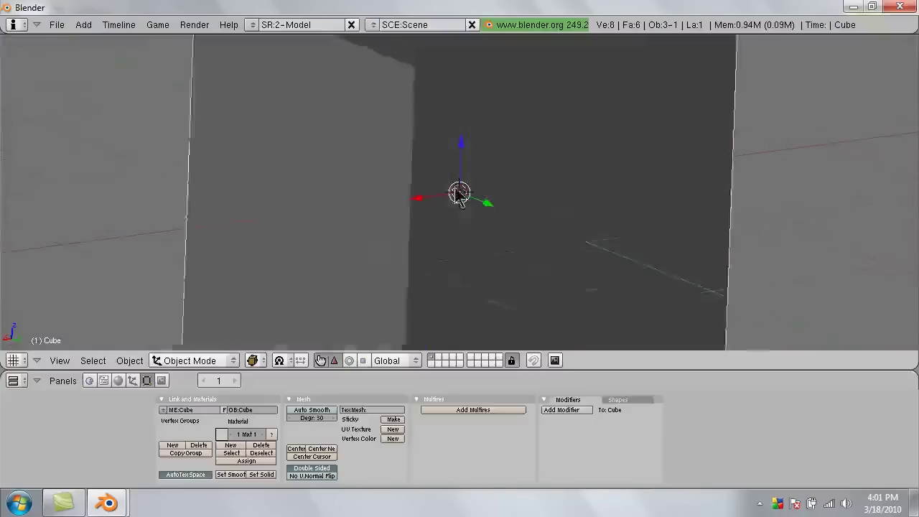
{"action": "scroll", "coordinate": [459, 194], "scroll_direction": "down", "scroll_amount": 9}
{"action": "middle_click_drag", "start_coordinate": [302, 166], "coordinate": [150, 176]}
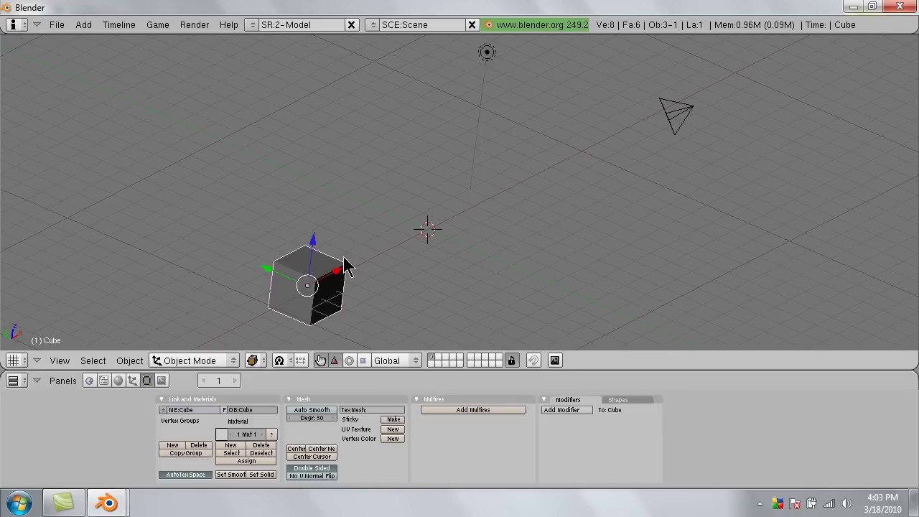
- Move the cube along its X axis toward the 3D cursor and rotate it slightly with the rotation manipulator
{"action": "left_click_drag", "start_coordinate": [345, 267], "coordinate": [461, 215]}
{"action": "left_click", "coordinate": [348, 360]}
{"action": "left_click_drag", "start_coordinate": [416, 200], "coordinate": [387, 208]}
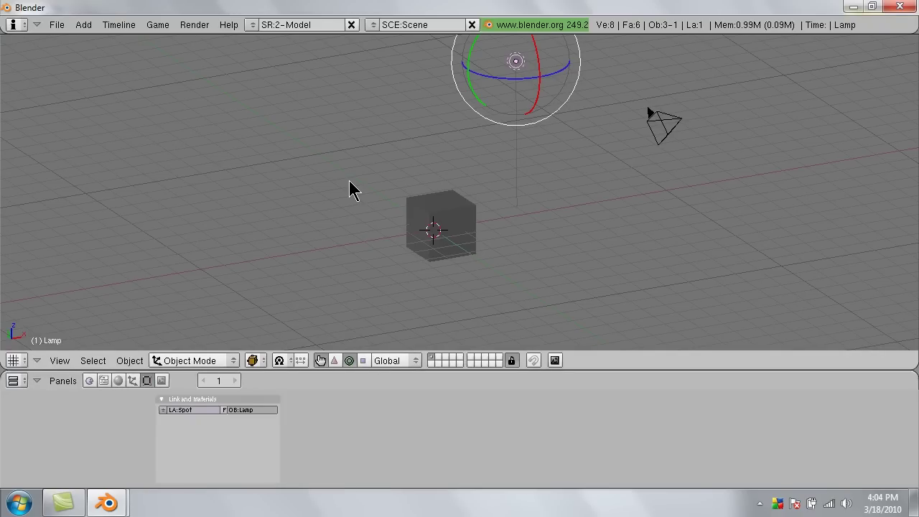
- Render the current scene
{"action": "key", "text": "F12"}
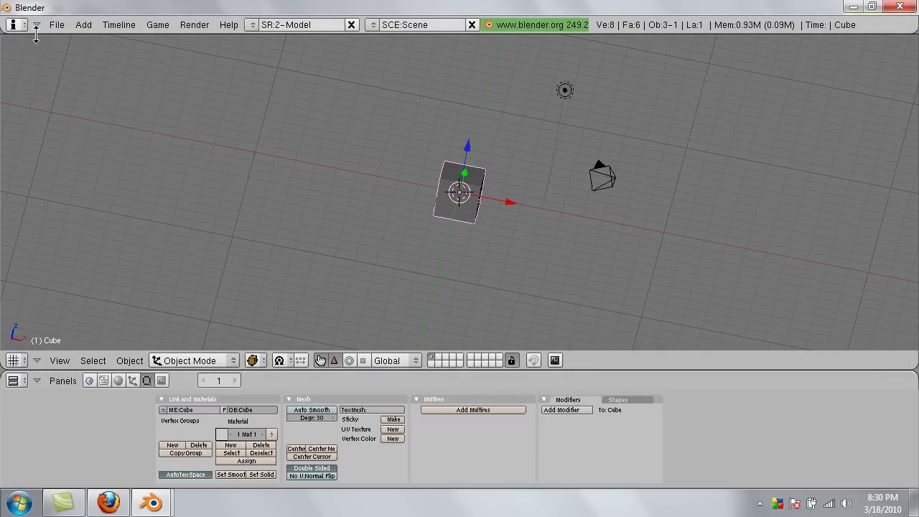
{"action": "left_click", "coordinate": [81, 25]}
{"action": "left_click", "coordinate": [61, 26]}
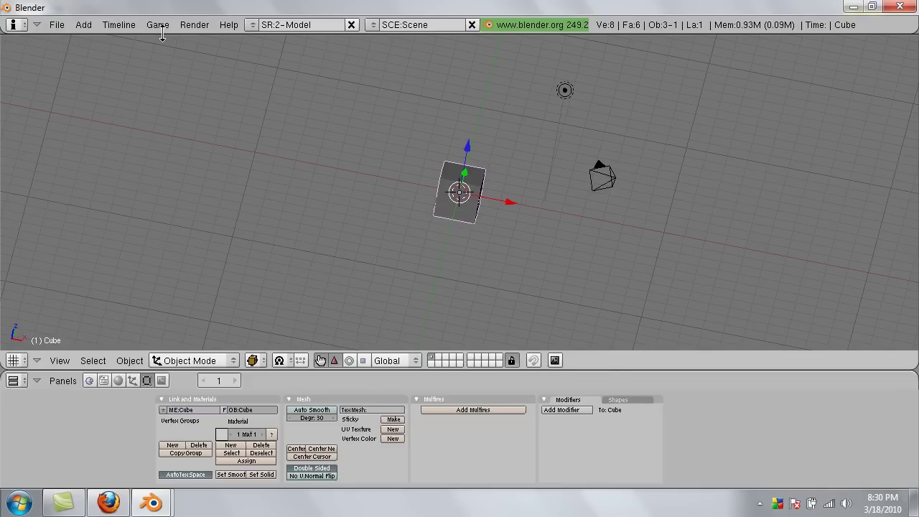
{"action": "left_click_drag", "start_coordinate": [162, 36], "coordinate": [167, 177]}
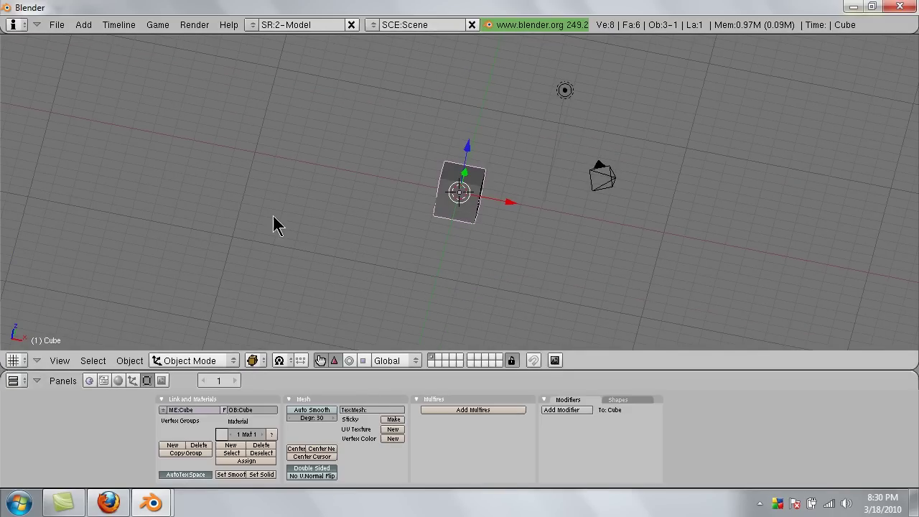
- Switch the 3D view of the cube to the front view
{"action": "middle_click_drag", "start_coordinate": [274, 217], "coordinate": [72, 322]}
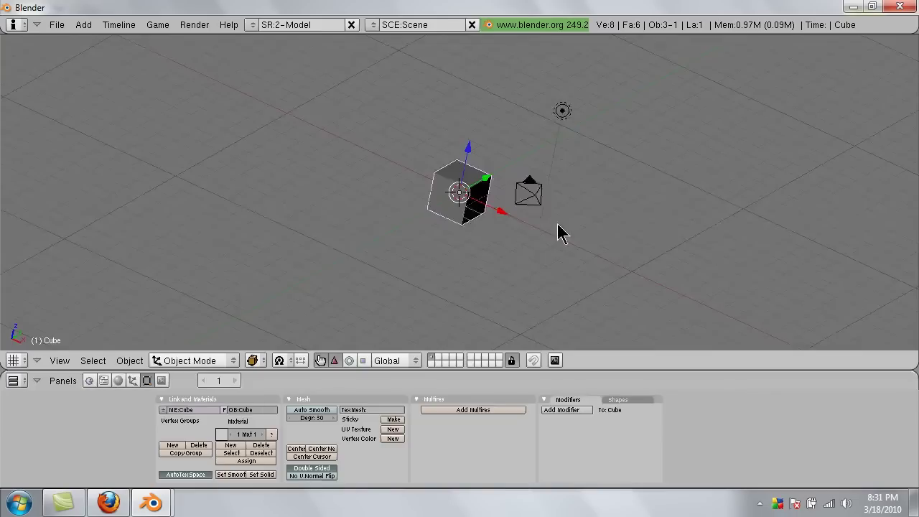
{"action": "middle_click_drag", "start_coordinate": [557, 232], "coordinate": [689, 402]}
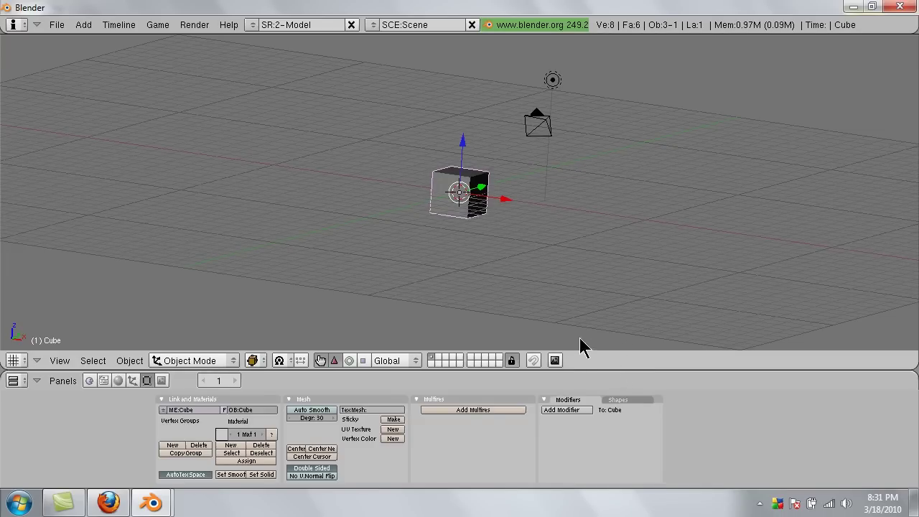
{"action": "middle_click_drag", "start_coordinate": [491, 219], "coordinate": [508, 242]}
{"action": "left_click", "coordinate": [60, 360]}
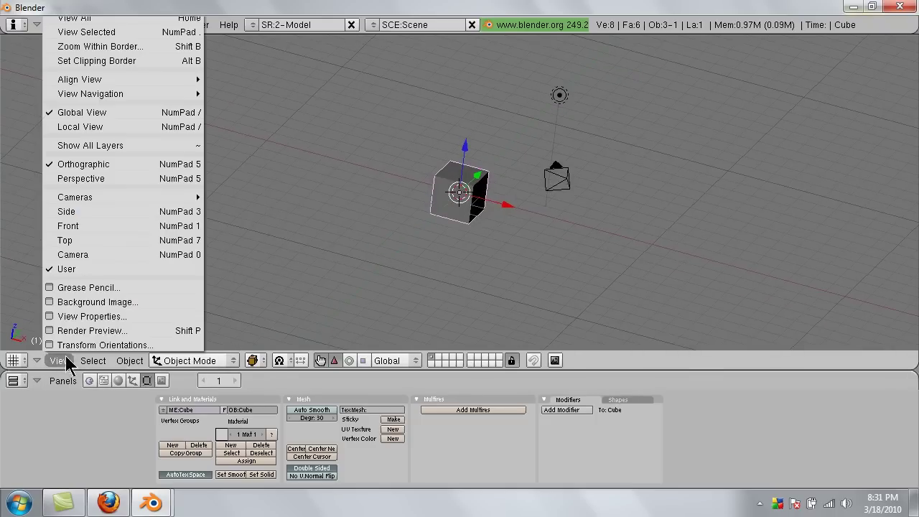
{"action": "left_click", "coordinate": [104, 226]}
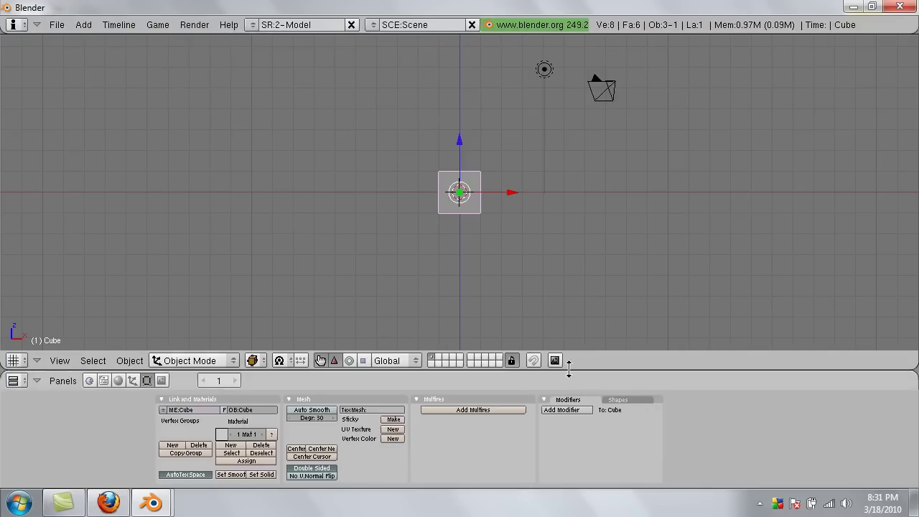
- Split the 3D view area down the middle into two side-by-side viewports
{"action": "right_click", "coordinate": [440, 38]}
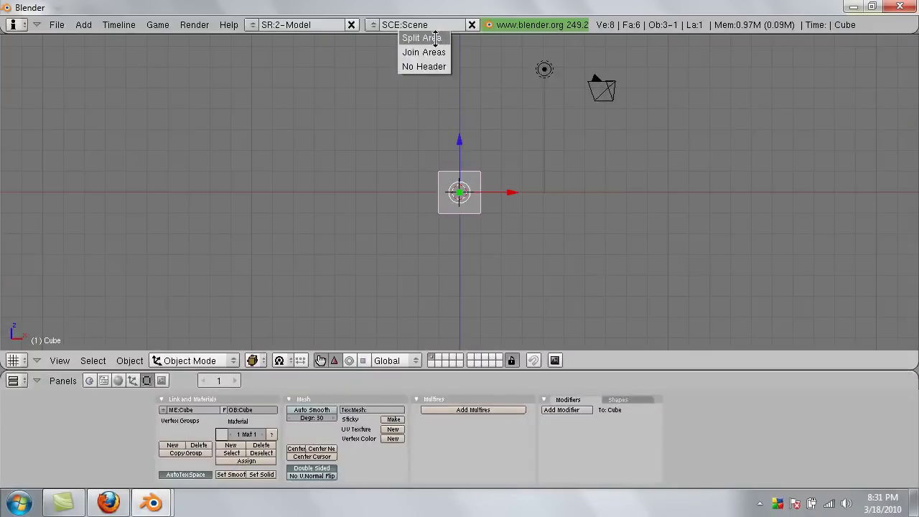
{"action": "left_click", "coordinate": [435, 39]}
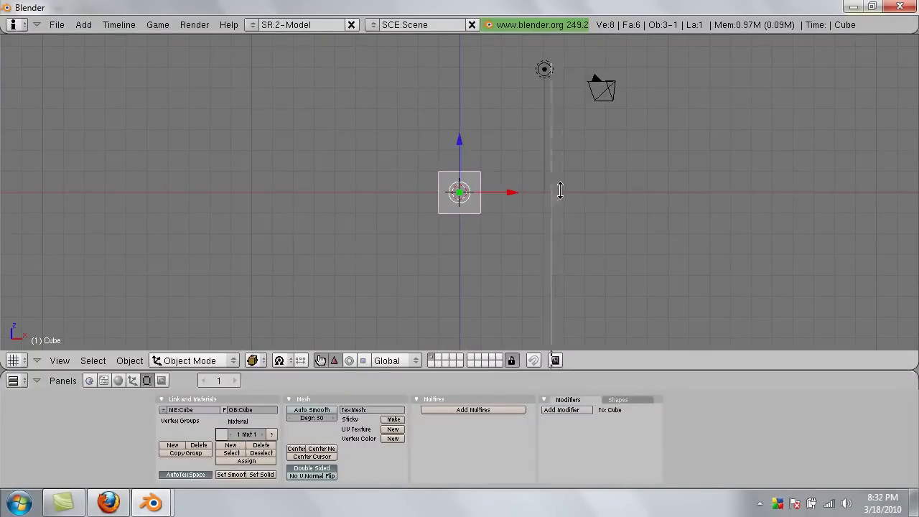
{"action": "left_click", "coordinate": [459, 178]}
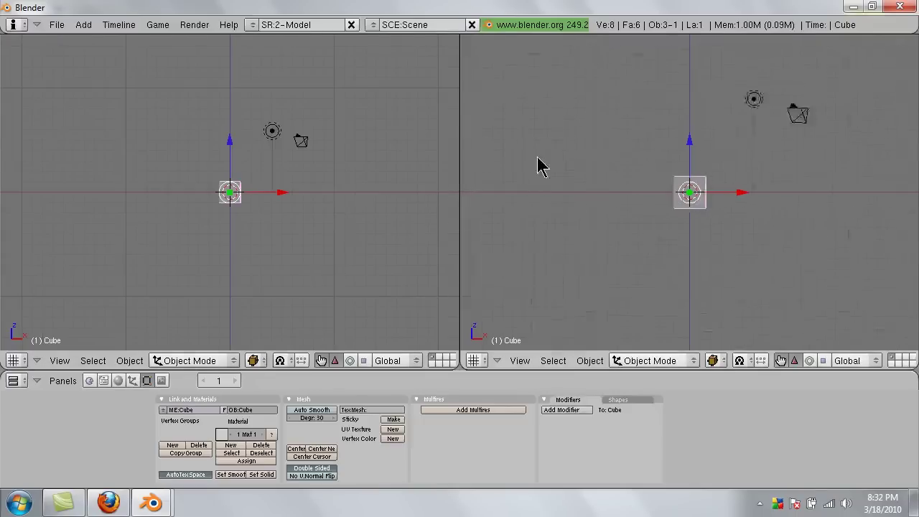
- Examine the cube independently in both viewports at different zoom levels and angles
{"action": "scroll", "coordinate": [543, 175], "scroll_direction": "up", "scroll_amount": 4}
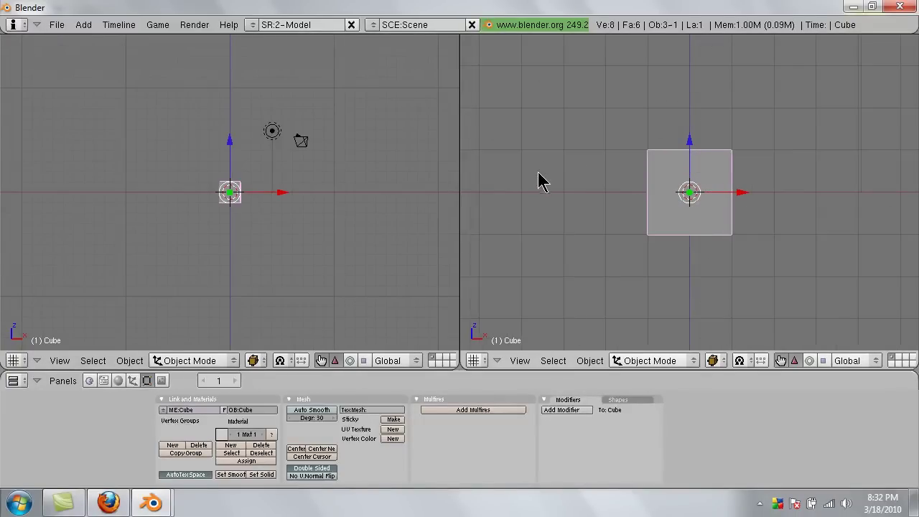
{"action": "scroll", "coordinate": [335, 186], "scroll_direction": "up", "scroll_amount": 4}
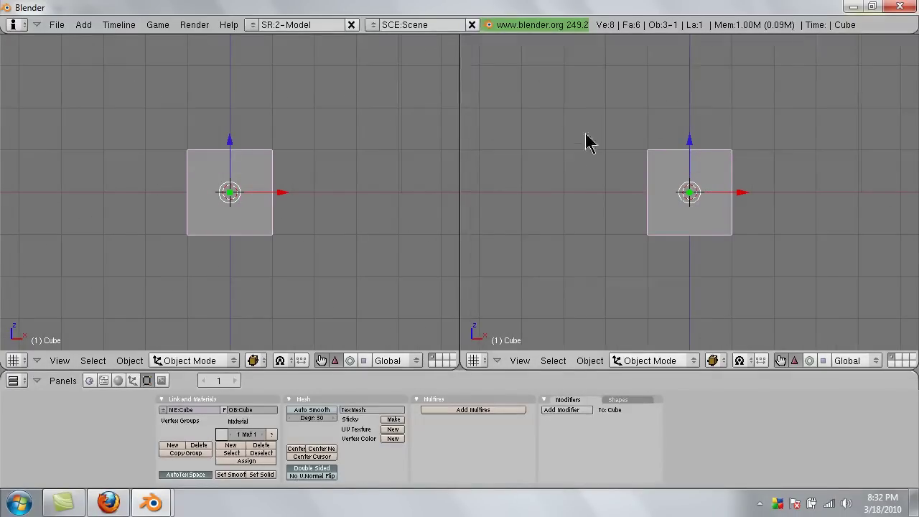
{"action": "middle_click_drag", "start_coordinate": [590, 147], "coordinate": [645, 192]}
{"action": "scroll", "coordinate": [646, 193], "scroll_direction": "down", "scroll_amount": 5}
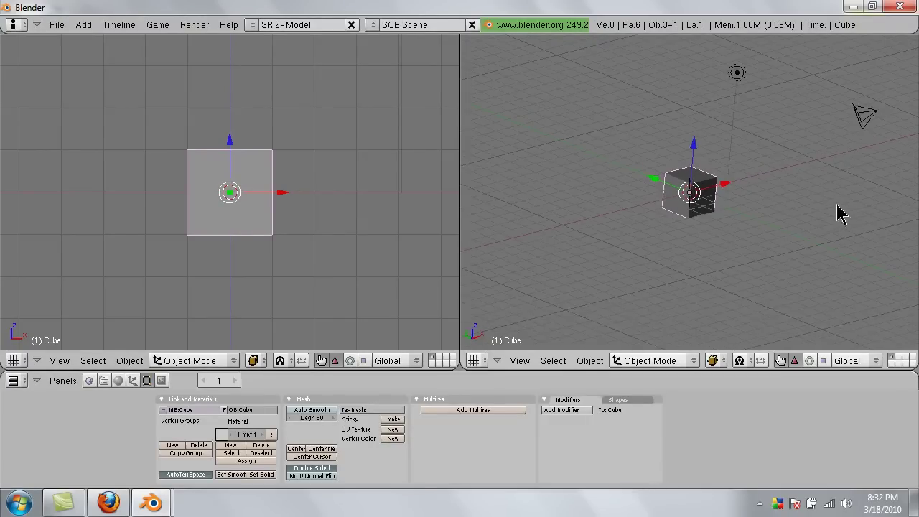
{"action": "middle_click_drag", "start_coordinate": [824, 203], "coordinate": [847, 199]}
{"action": "mouse_move", "coordinate": [301, 205]}
{"action": "middle_mouse_down"}
{"action": "mouse_move", "coordinate": [269, 205]}
{"action": "mouse_move", "coordinate": [313, 211]}
{"action": "mouse_move", "coordinate": [312, 204]}
{"action": "middle_mouse_up"}
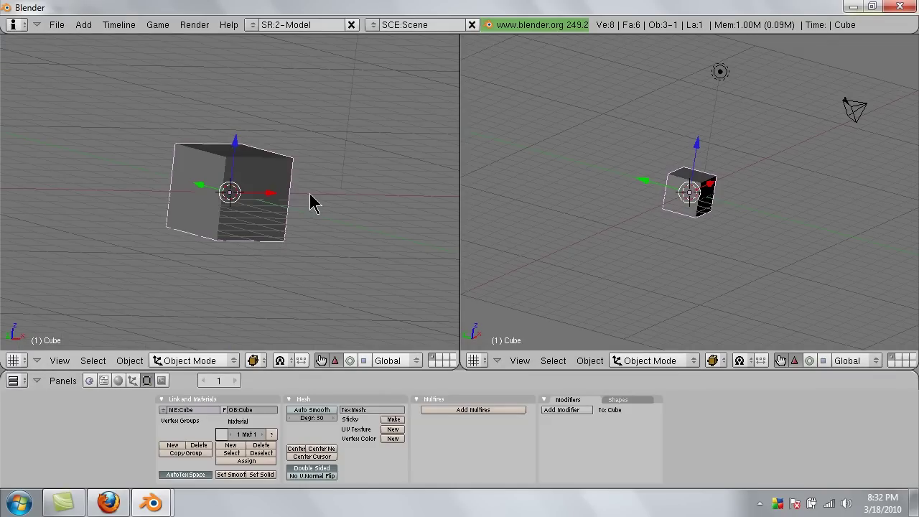
- Delete the default cube from the scene
{"action": "key", "text": "a"}
{"action": "key", "text": "x"}
{"action": "key", "text": "Return"}
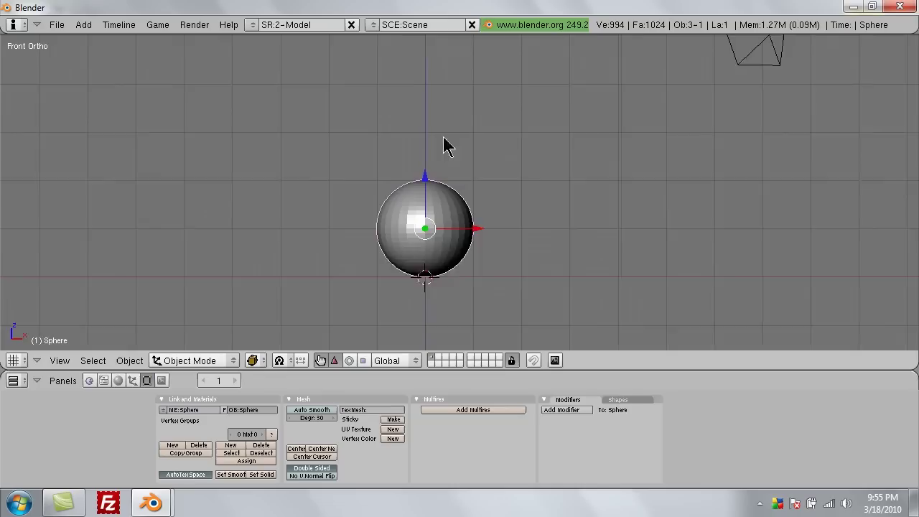
- Duplicate the sphere and constrain the copy's movement to the vertical Z axis
{"action": "middle_click_drag", "start_coordinate": [445, 144], "coordinate": [361, 206], "text": "shift"}
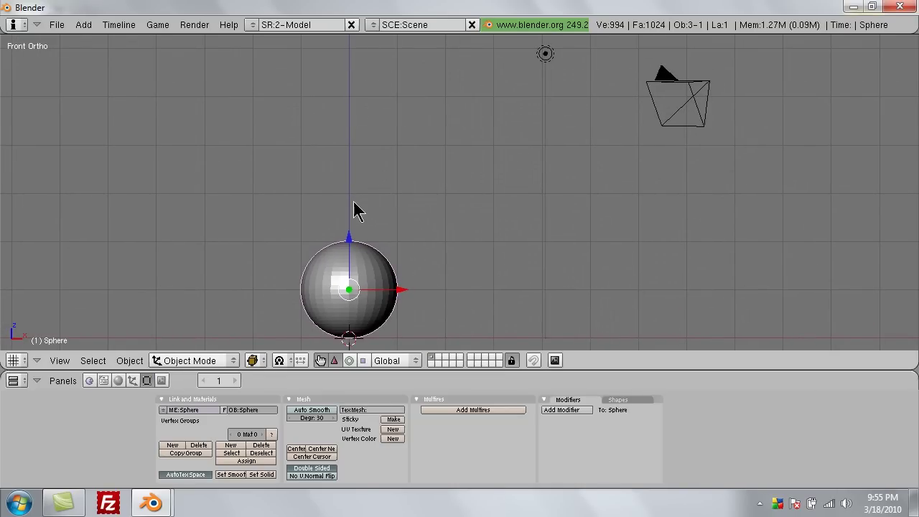
{"action": "key", "text": "shift+d"}
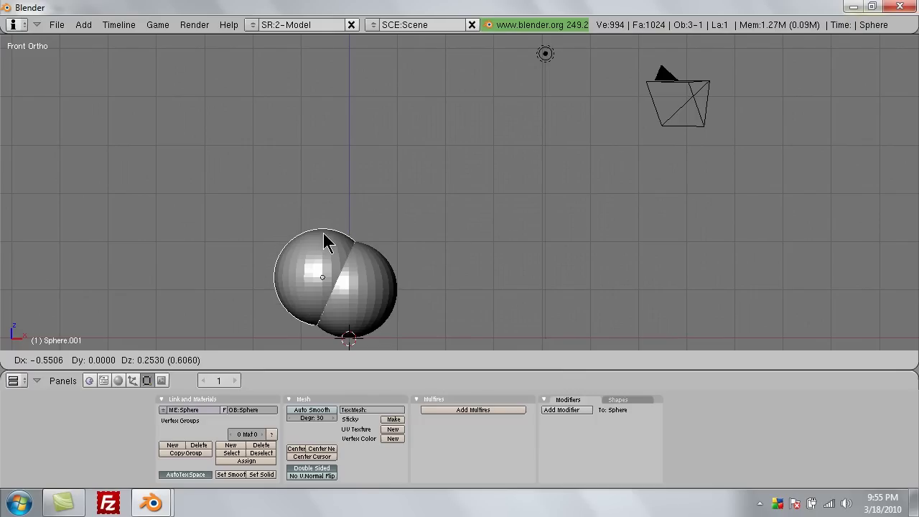
{"action": "key", "text": "z"}
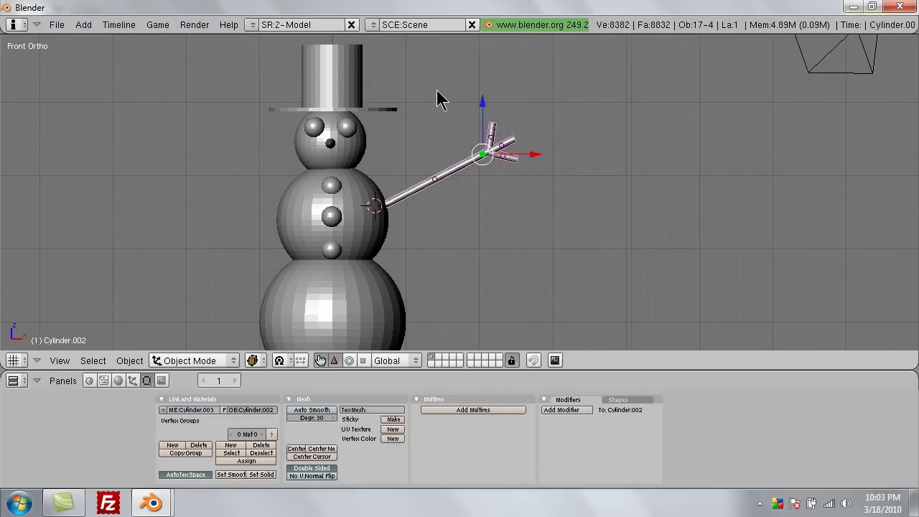
- Duplicate the snowman's stick arm together with its three fingers
{"action": "key", "text": "shift+d"}
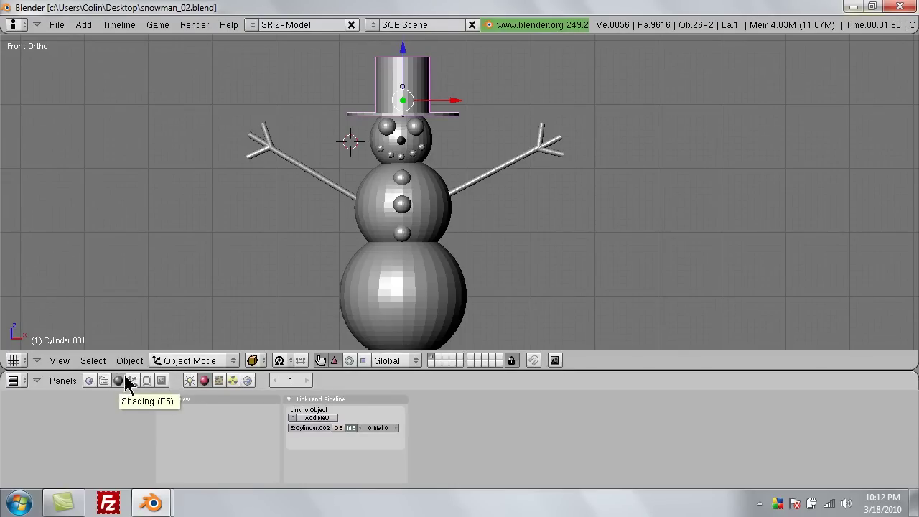
- Look through the script, logic, object, editing and lamp settings, ending on the material settings for the snowman's hat
{"action": "left_click", "coordinate": [102, 380]}
{"action": "left_click", "coordinate": [89, 380]}
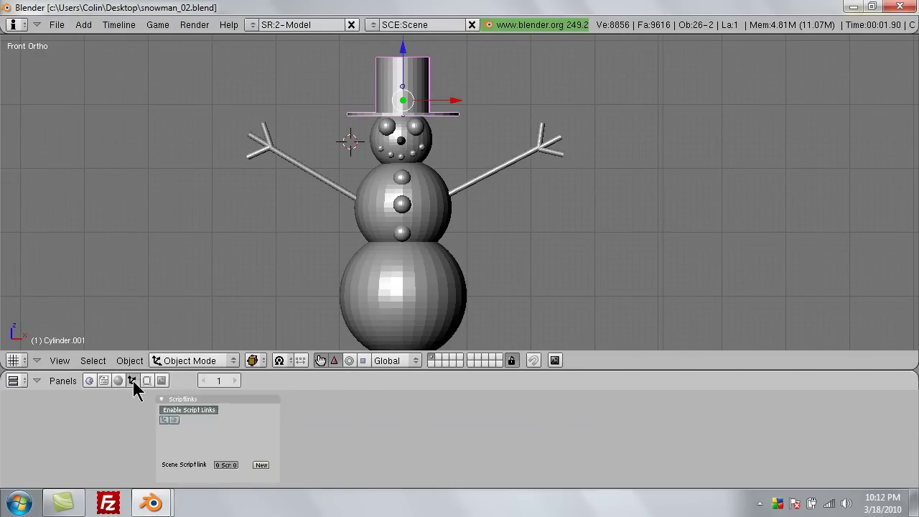
{"action": "left_click", "coordinate": [132, 381]}
{"action": "left_click", "coordinate": [146, 381]}
{"action": "left_click", "coordinate": [120, 381]}
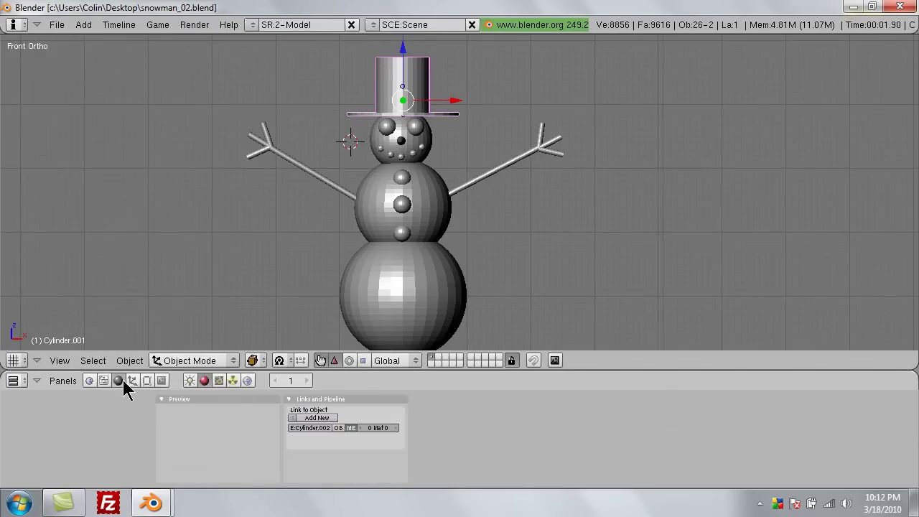
{"action": "left_click", "coordinate": [189, 382]}
{"action": "left_click", "coordinate": [202, 381]}
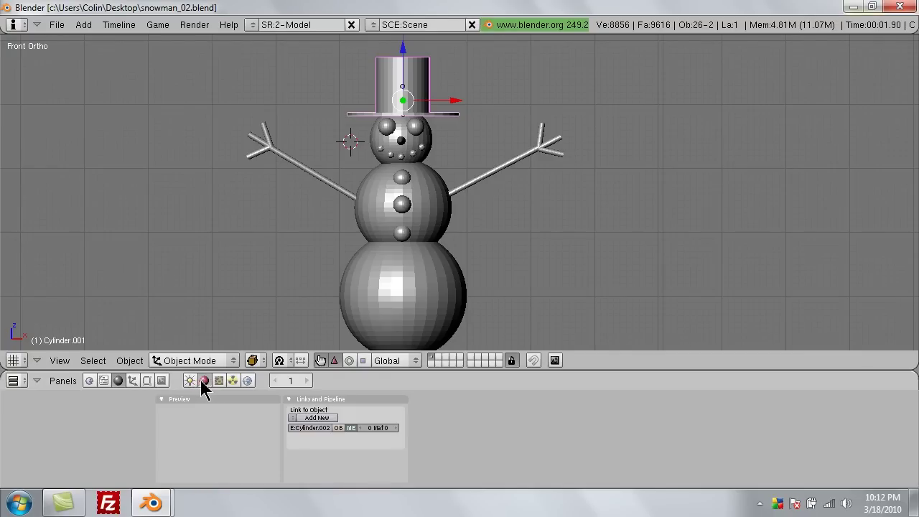
{"action": "left_click", "coordinate": [195, 381]}
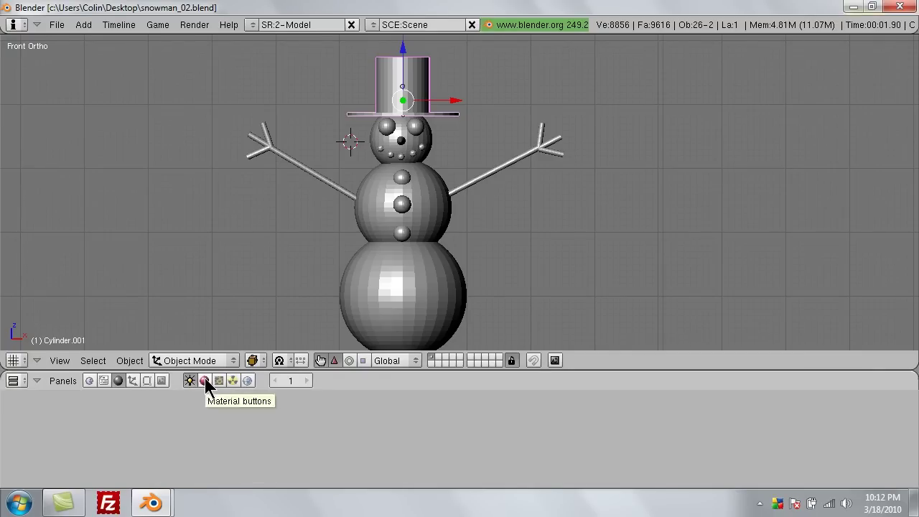
{"action": "left_click", "coordinate": [204, 381]}
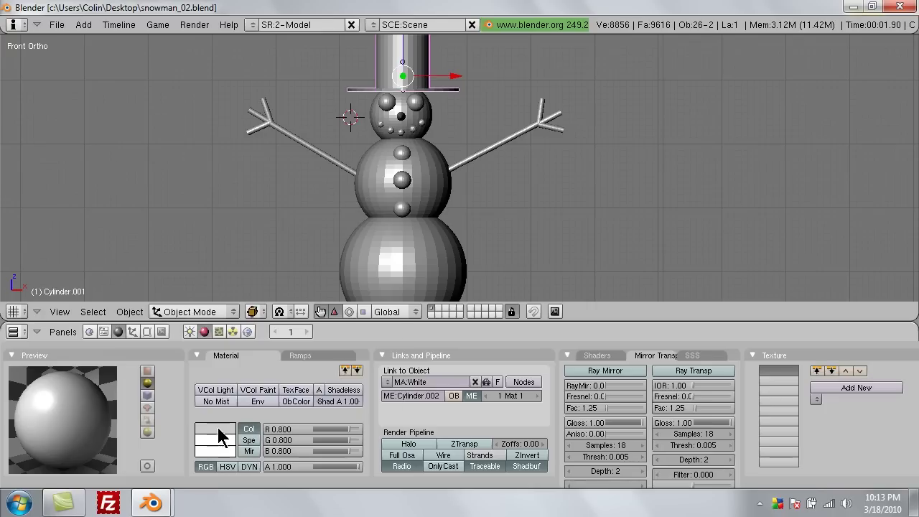
- Choose a new base colour for the hat's White material
{"action": "left_click", "coordinate": [218, 427]}
{"action": "mouse_move", "coordinate": [208, 418]}
{"action": "left_mouse_down"}
{"action": "mouse_move", "coordinate": [286, 416]}
{"action": "mouse_move", "coordinate": [170, 415]}
{"action": "left_mouse_up"}
{"action": "left_click_drag", "start_coordinate": [256, 387], "coordinate": [308, 420]}
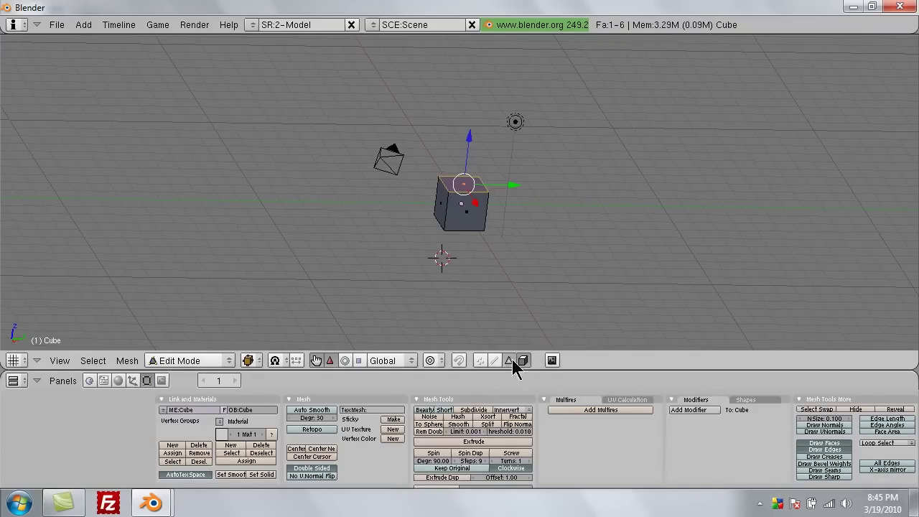
- Extrude the cube's selected top face about 2.2 units along its normal
{"action": "middle_click_drag", "start_coordinate": [398, 185], "coordinate": [395, 244]}
{"action": "key", "text": "e"}
{"action": "key", "text": "Return"}
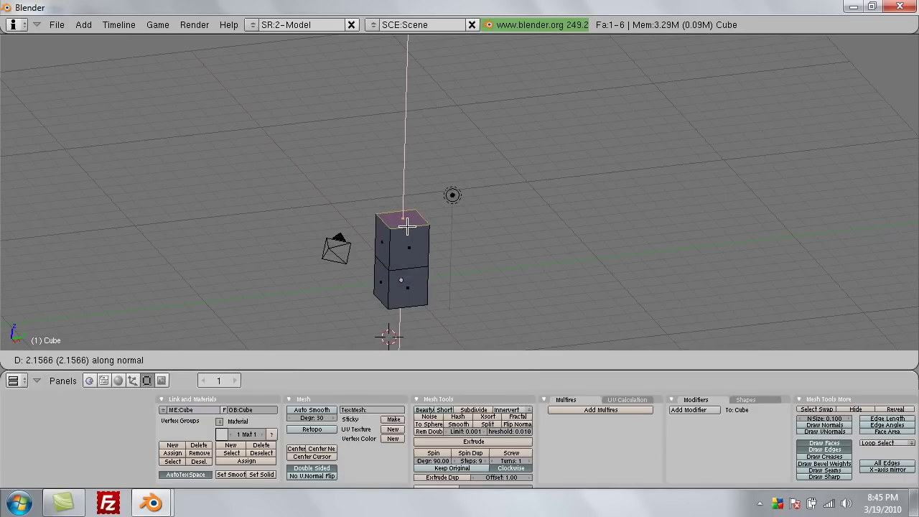
{"action": "left_click", "coordinate": [400, 221]}
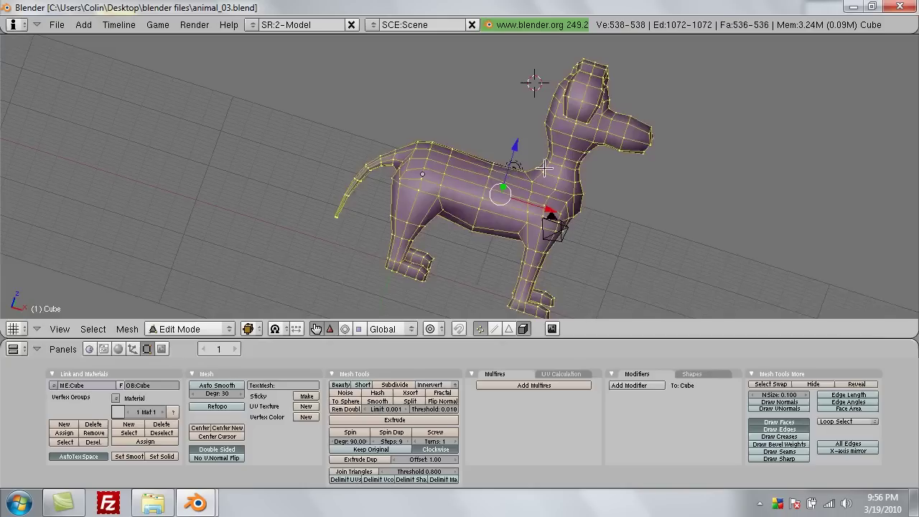
{"action": "middle_click_drag", "start_coordinate": [603, 148], "coordinate": [537, 194]}
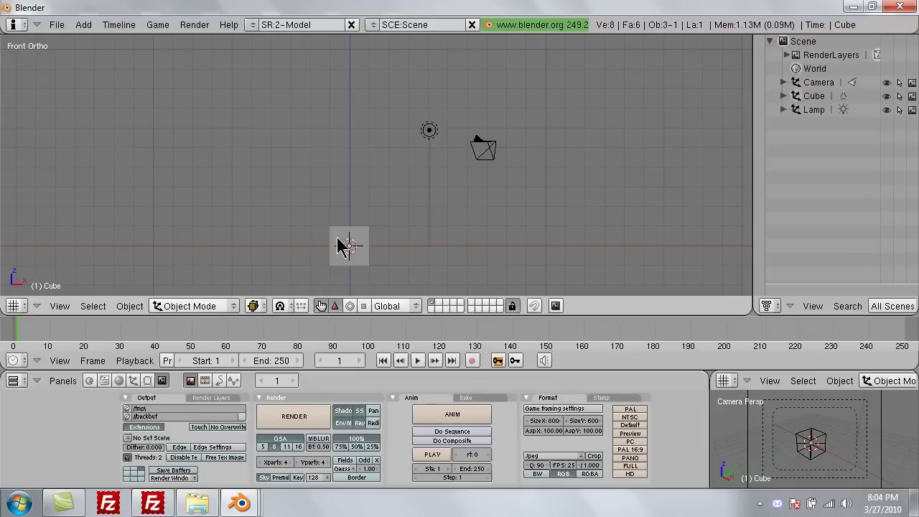
- Enable automatic keyframe recording for the animation
{"action": "left_click", "coordinate": [472, 361]}
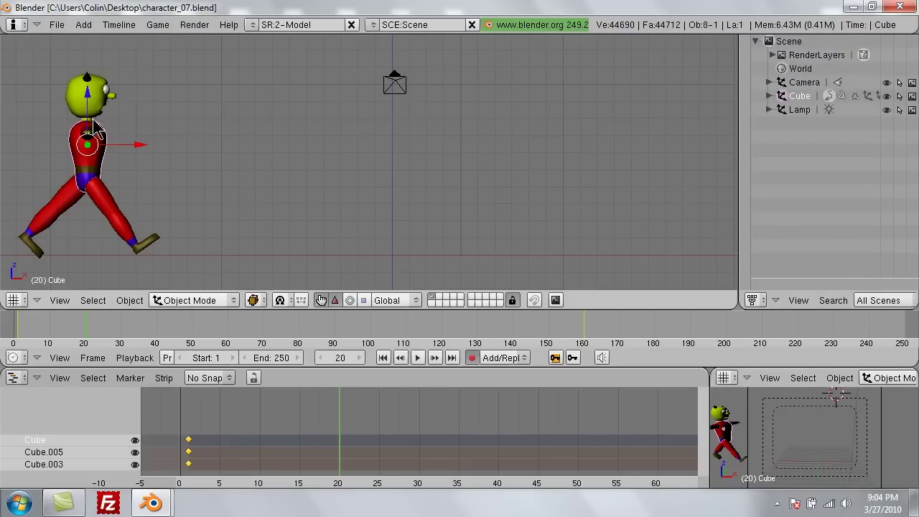
- At frame 20, move the character forward and slightly up, and rotate its front leg to point straight down
{"action": "key", "text": "g"}
{"action": "left_click", "coordinate": [141, 126]}
{"action": "right_click", "coordinate": [153, 159]}
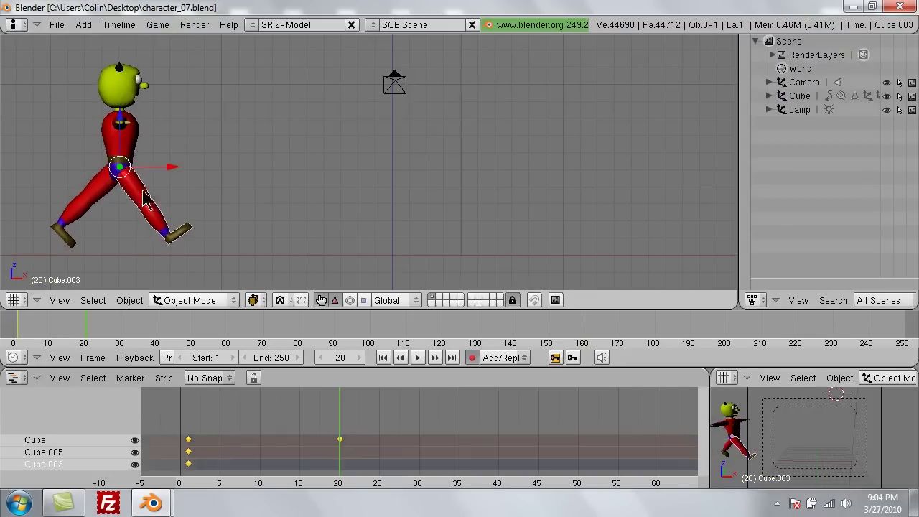
{"action": "key", "text": "r"}
{"action": "left_click", "coordinate": [251, 191]}
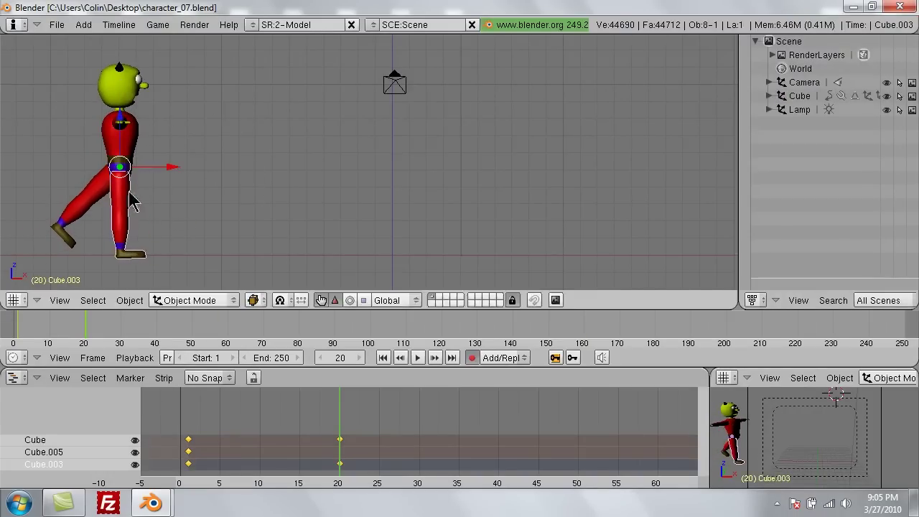
- Rotate the character's trailing leg at frame 20 of the walk
{"action": "right_click", "coordinate": [97, 194]}
{"action": "key", "text": "r"}
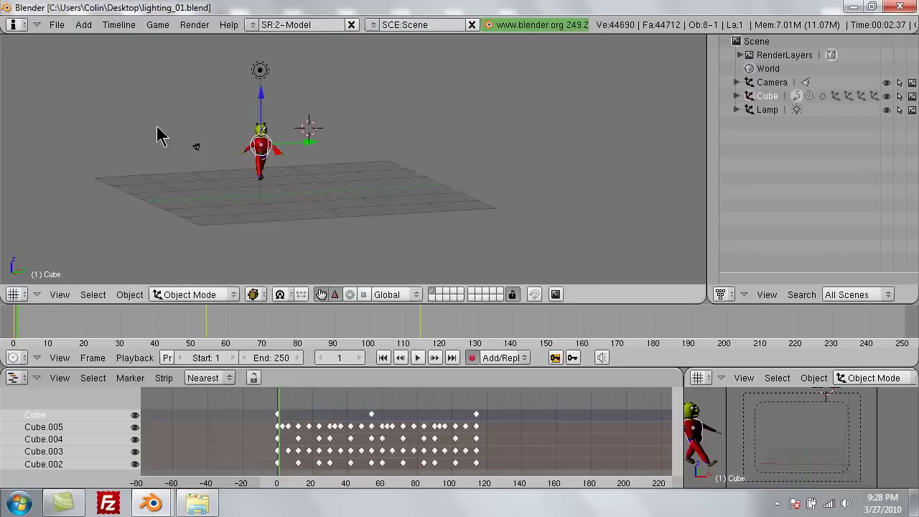
- Review the character's walk from the front view by scrubbing from about frame 115 back to the start and playing the animation
{"action": "key", "text": "KP_1"}
{"action": "scroll", "coordinate": [219, 173], "scroll_direction": "up", "scroll_amount": 4}
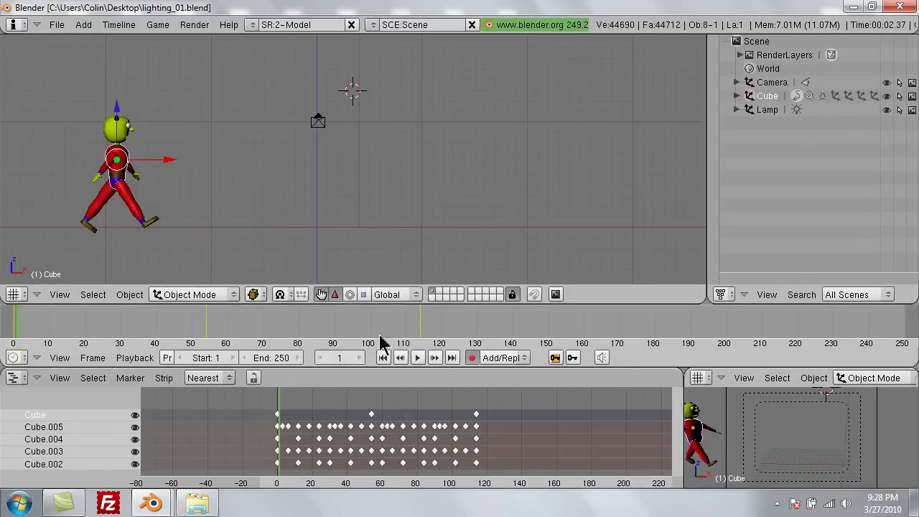
{"action": "left_click", "coordinate": [409, 338]}
{"action": "left_click_drag", "start_coordinate": [424, 335], "coordinate": [10, 327]}
{"action": "left_click", "coordinate": [419, 357]}
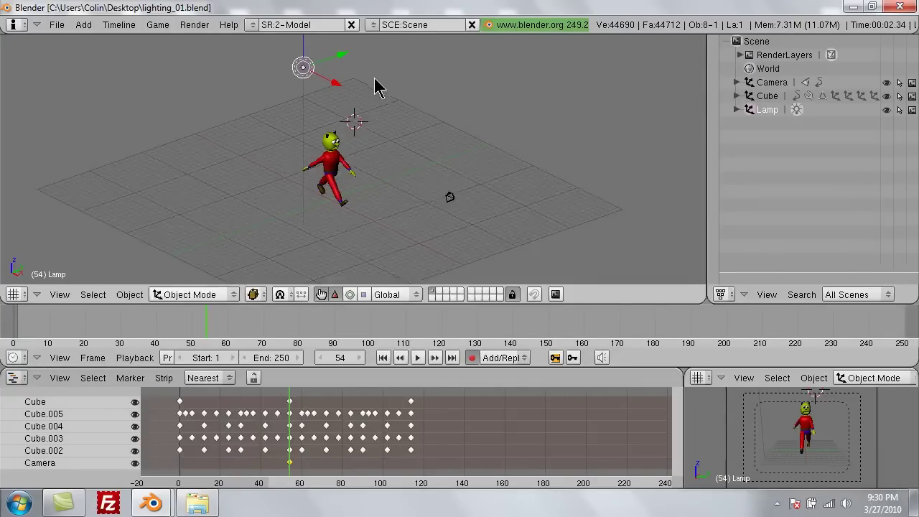
- Inspect the lamp arrangement around the walking character and render frame 54
{"action": "middle_click_drag", "start_coordinate": [394, 77], "coordinate": [381, 123]}
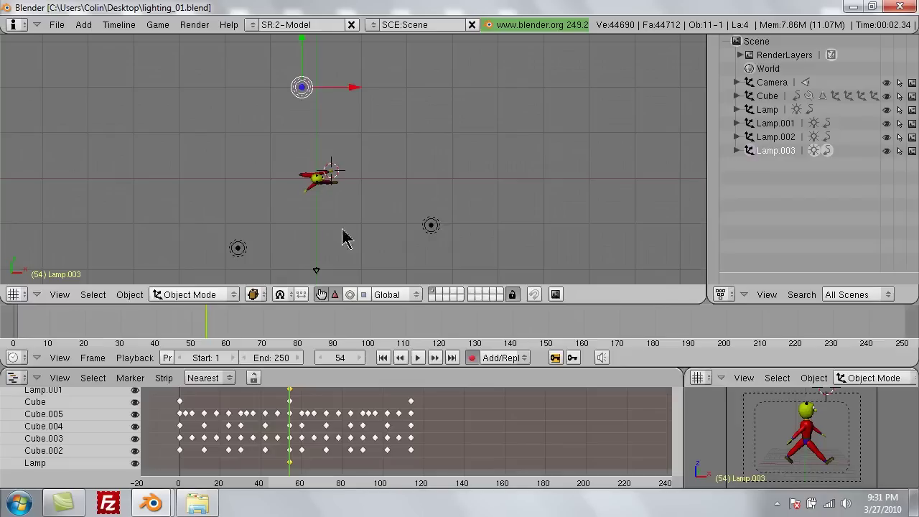
{"action": "middle_click_drag", "start_coordinate": [344, 239], "coordinate": [332, 125]}
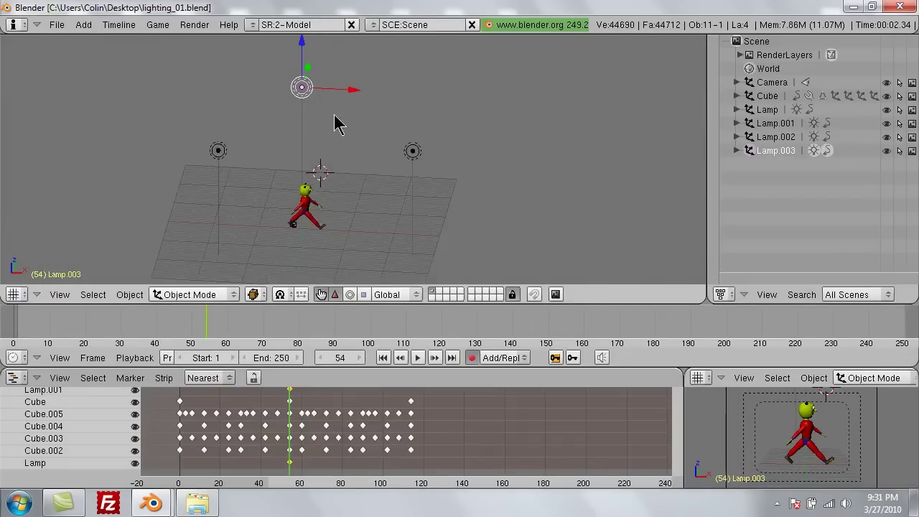
{"action": "key", "text": "F12"}
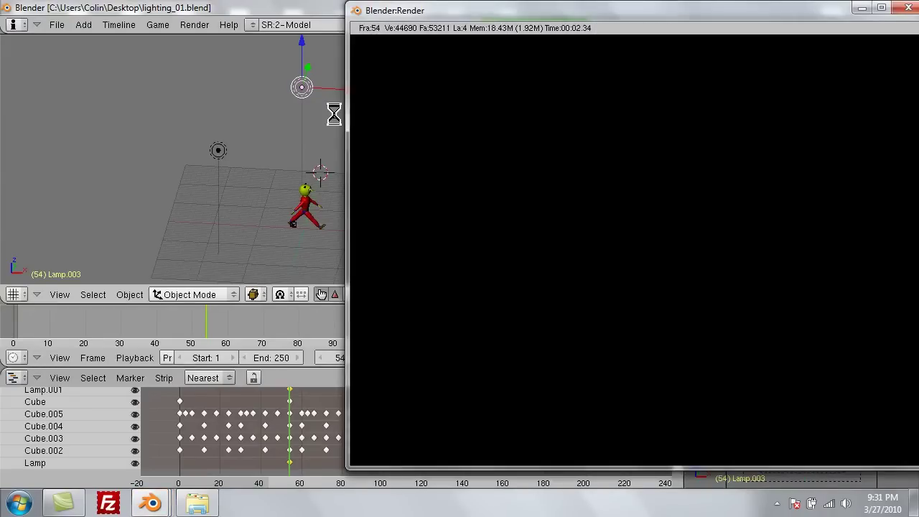